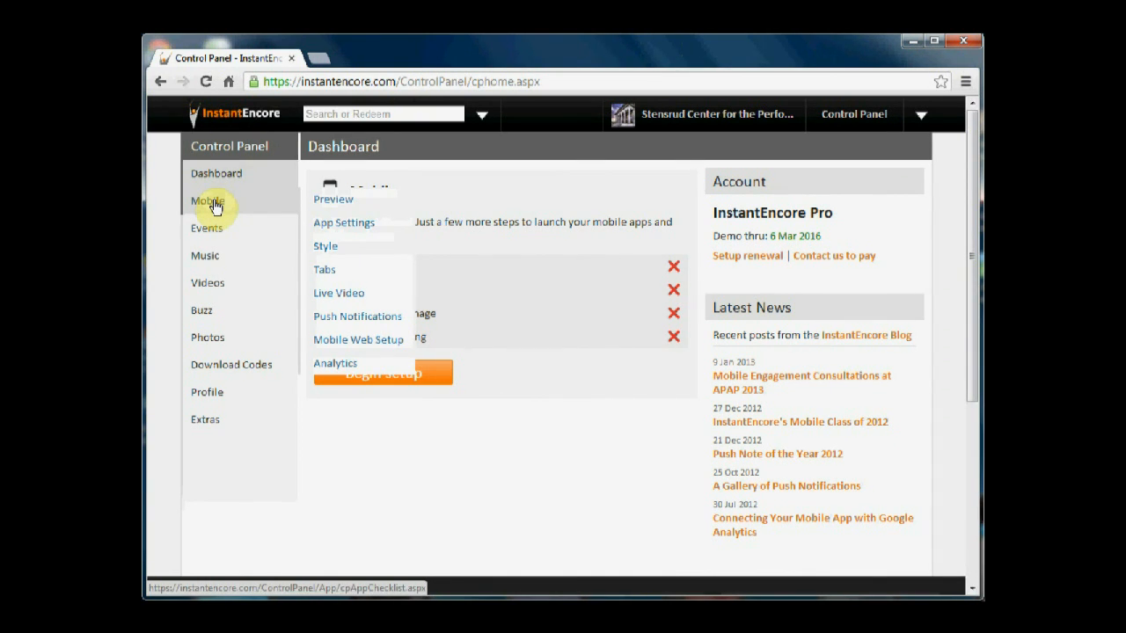
Open the mobile app settings and enter the box office telephone number with its country code
click(331, 227)
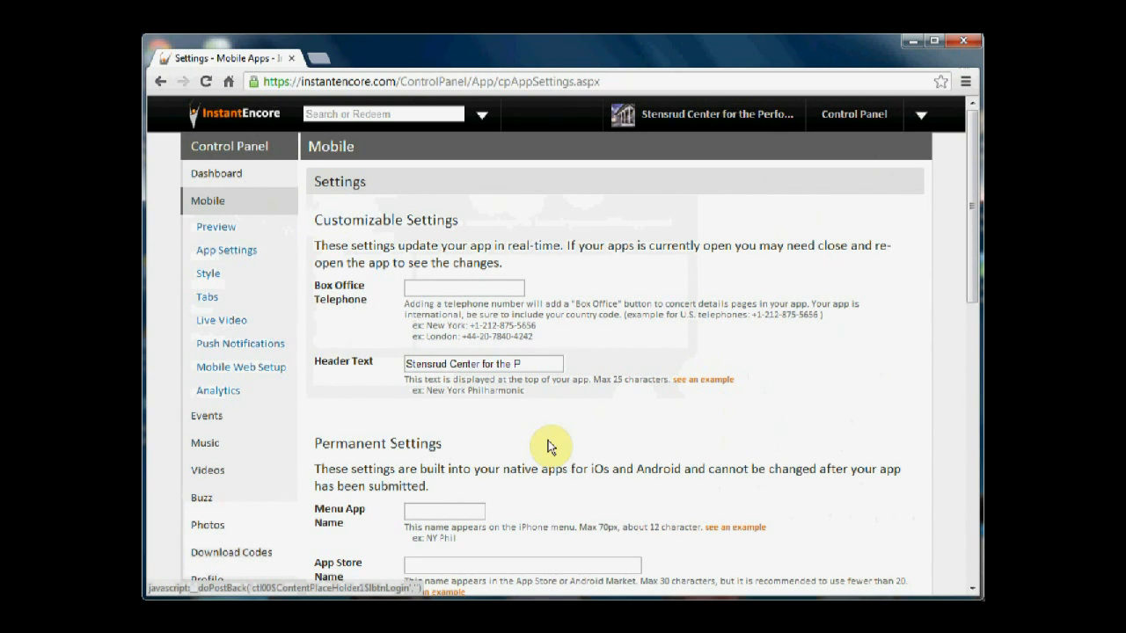
click(446, 284)
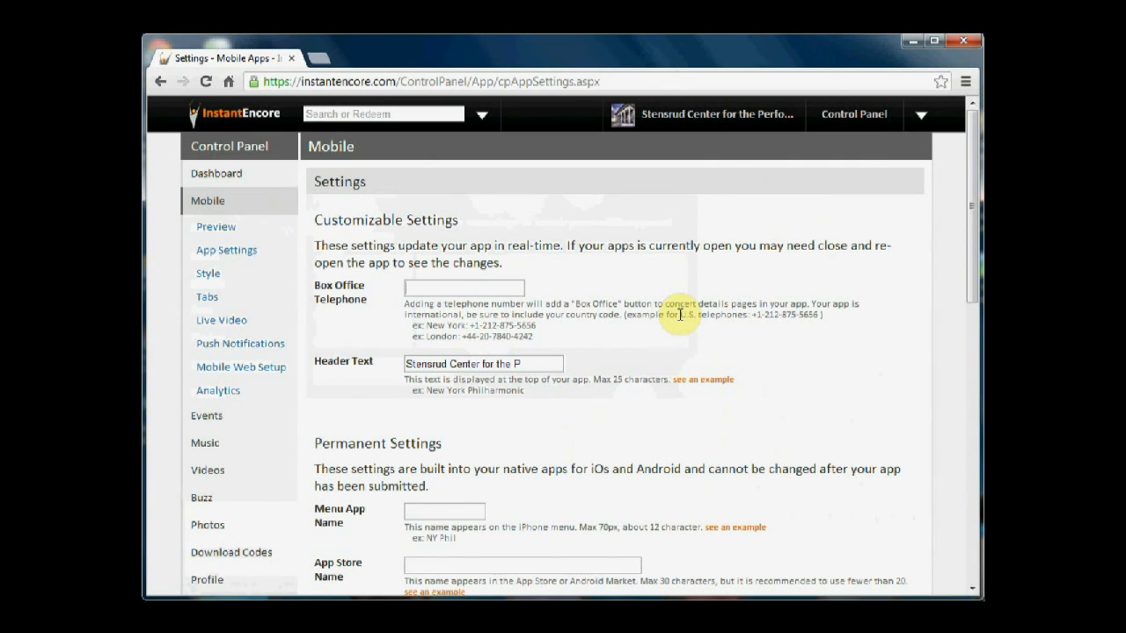
text(412-555-1212)
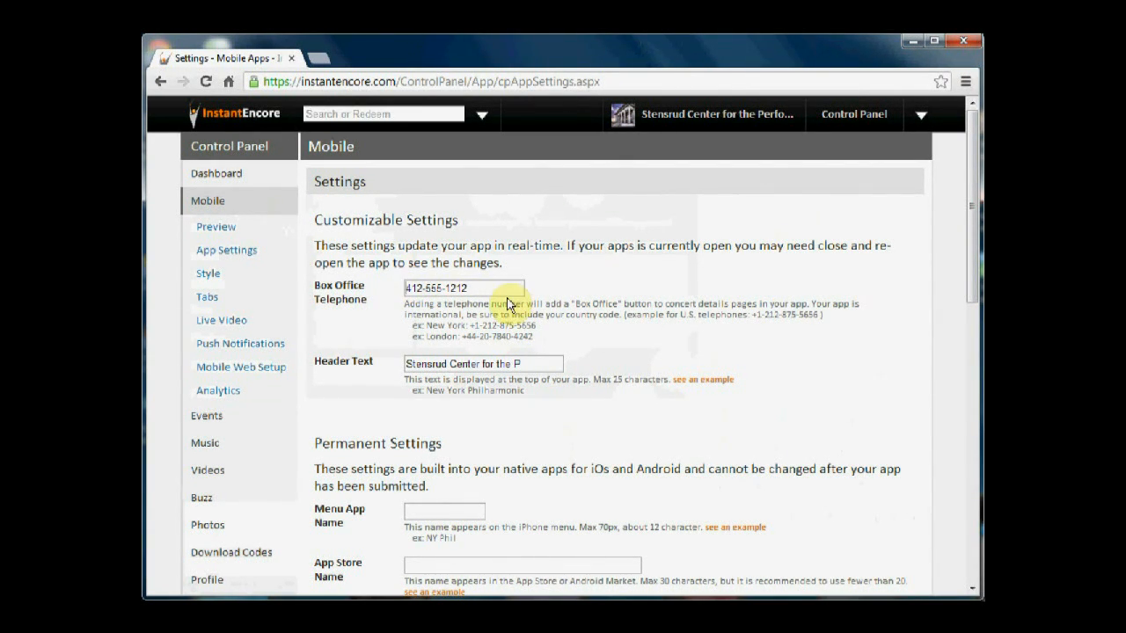
text(+1-)
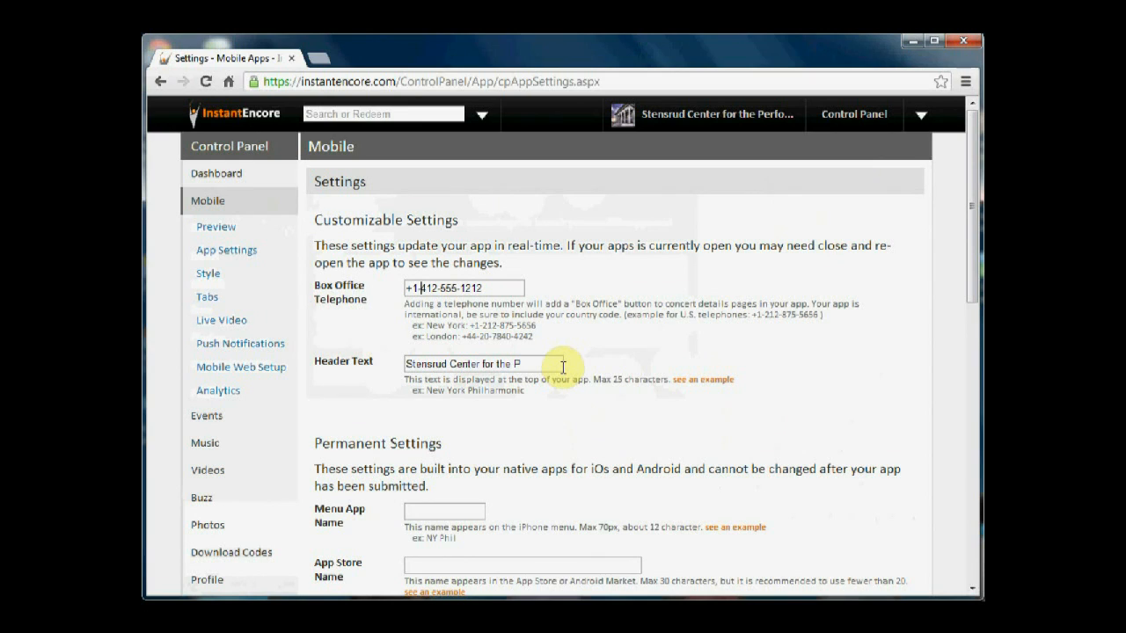
key(Return)
Change the app's header text to "The Stensrud Center"
drag(528, 364, 479, 364)
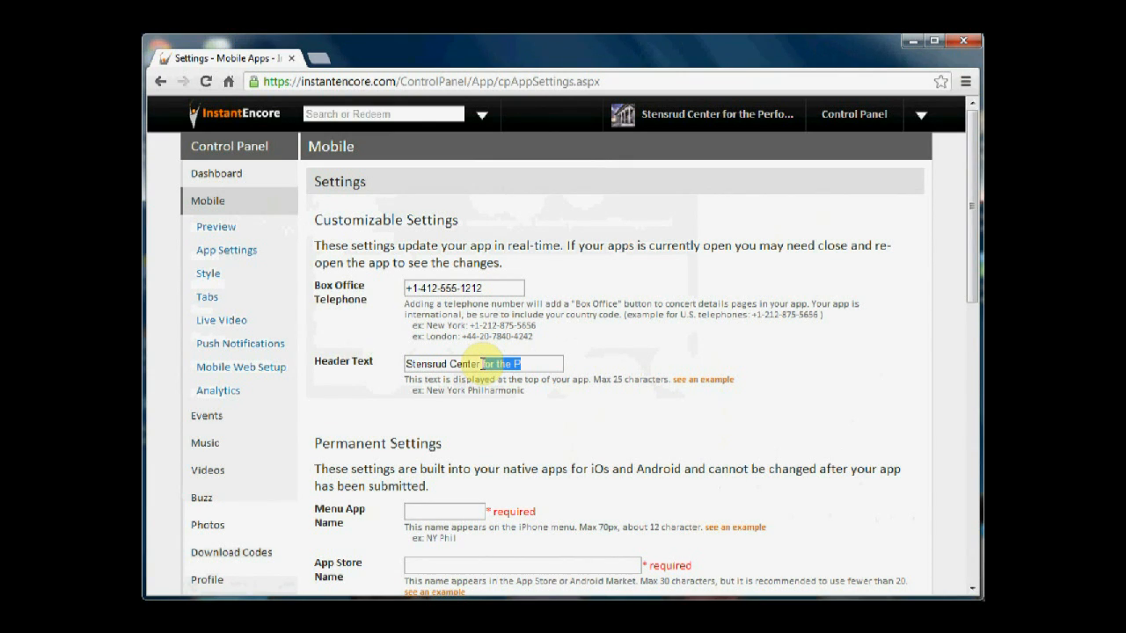
key(BackSpace)
click(407, 363)
text(The)
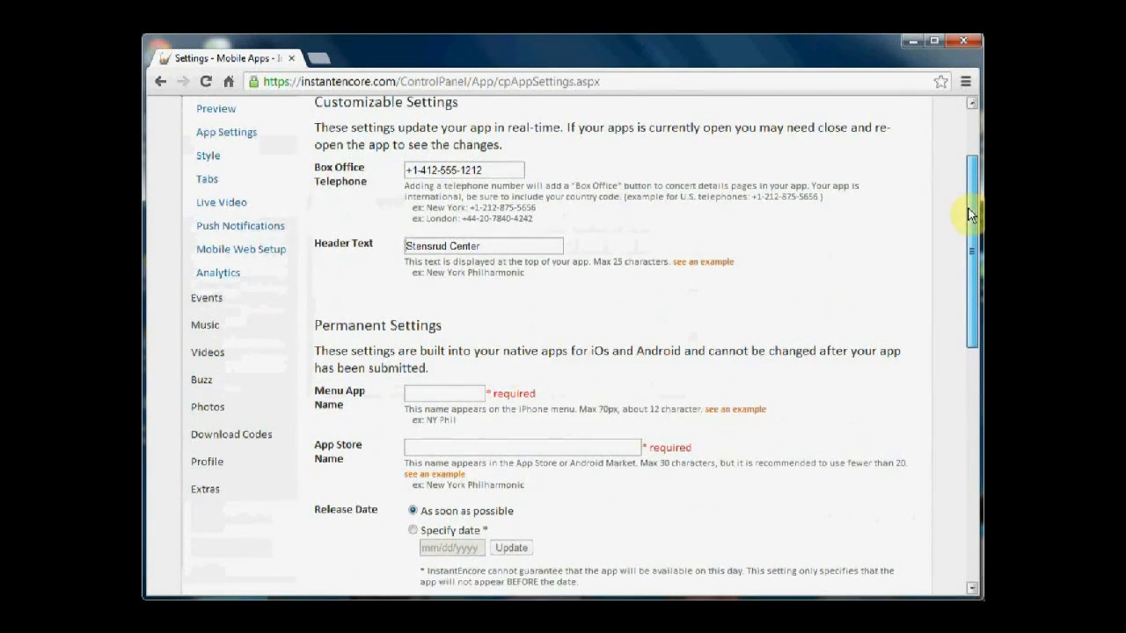
Enter "Stensrud" as the menu app name in the permanent settings
scroll(970, 240, down, 2)
drag(970, 240, 970, 273)
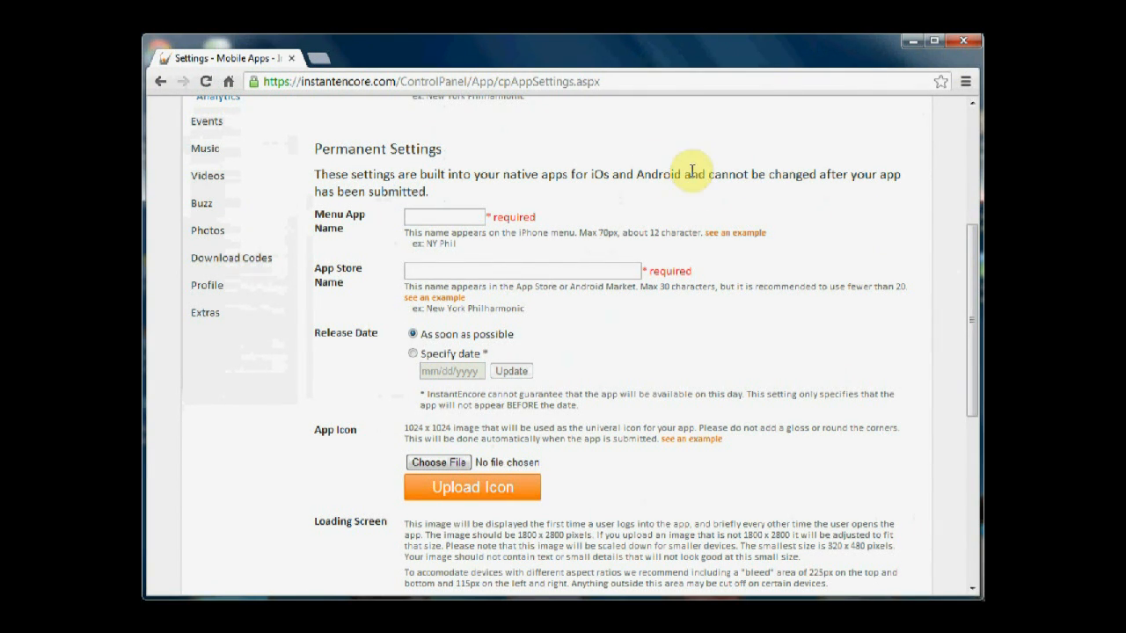
click(435, 216)
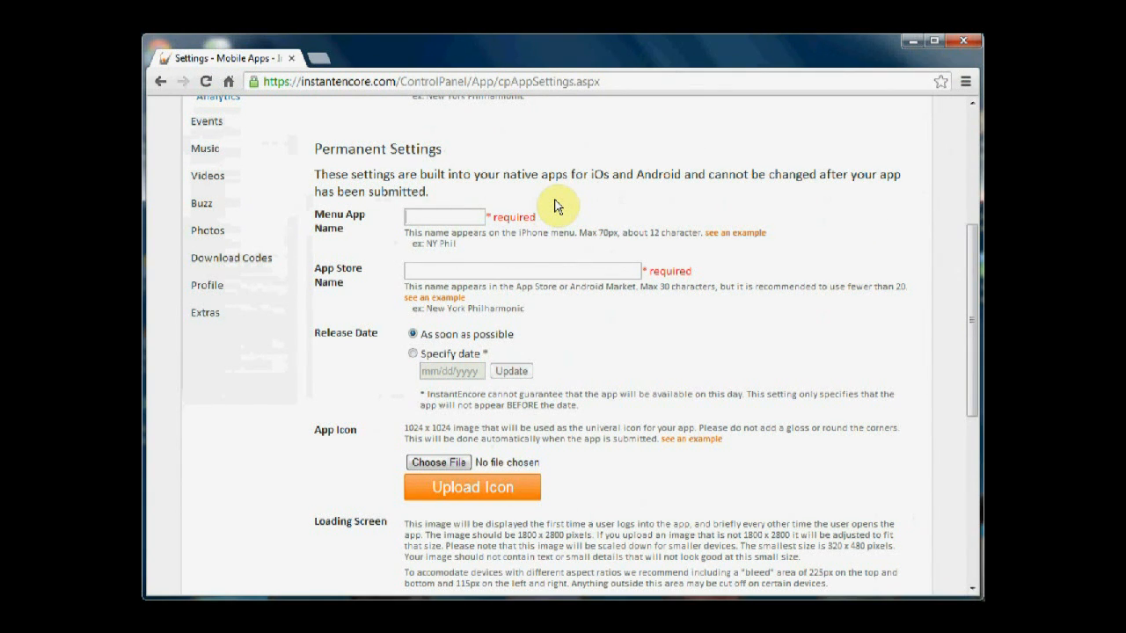
text(StensrudCtr)
key(BackSpace)
key(BackSpace)
key(BackSpace)
Enter "Stensrud Center" as the App Store name and set the release date to as soon as possible
click(452, 268)
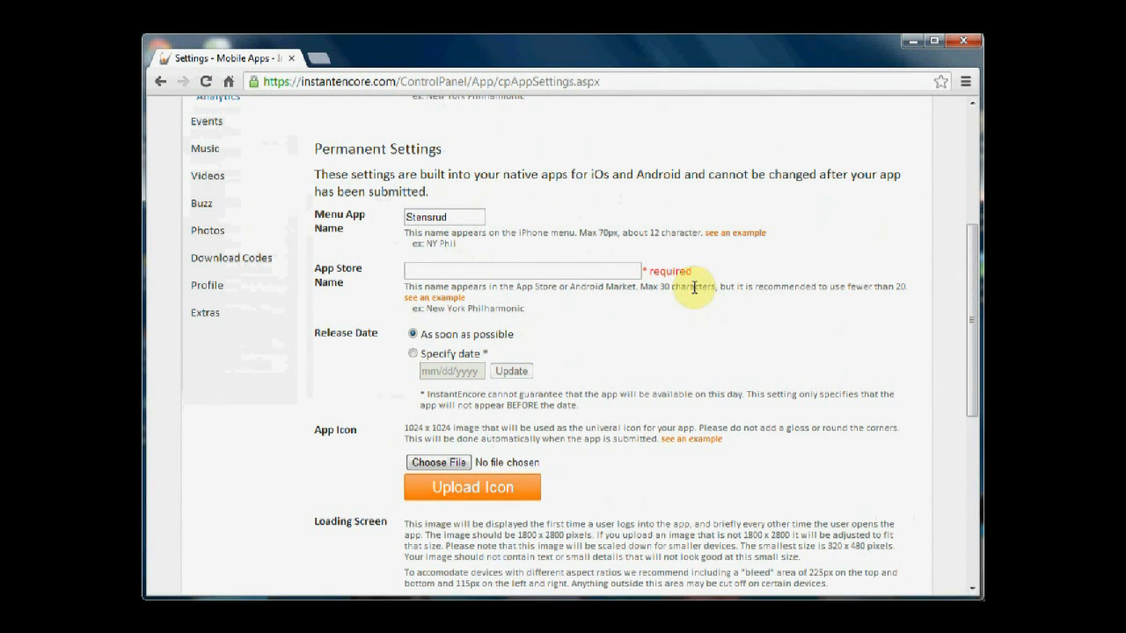
click(517, 271)
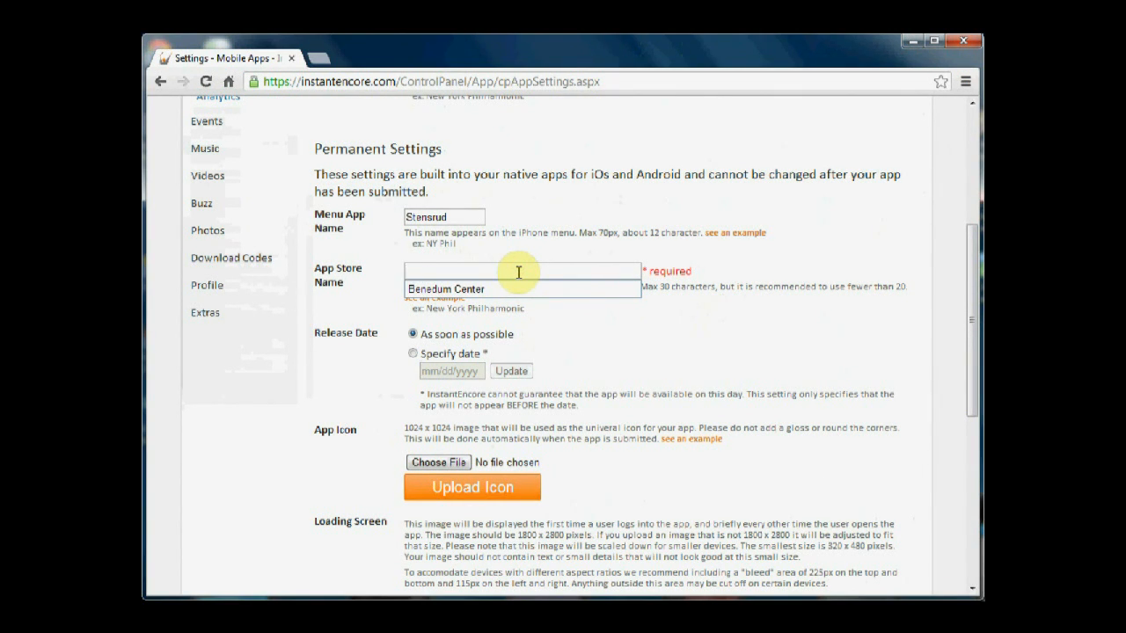
text(Stensru)
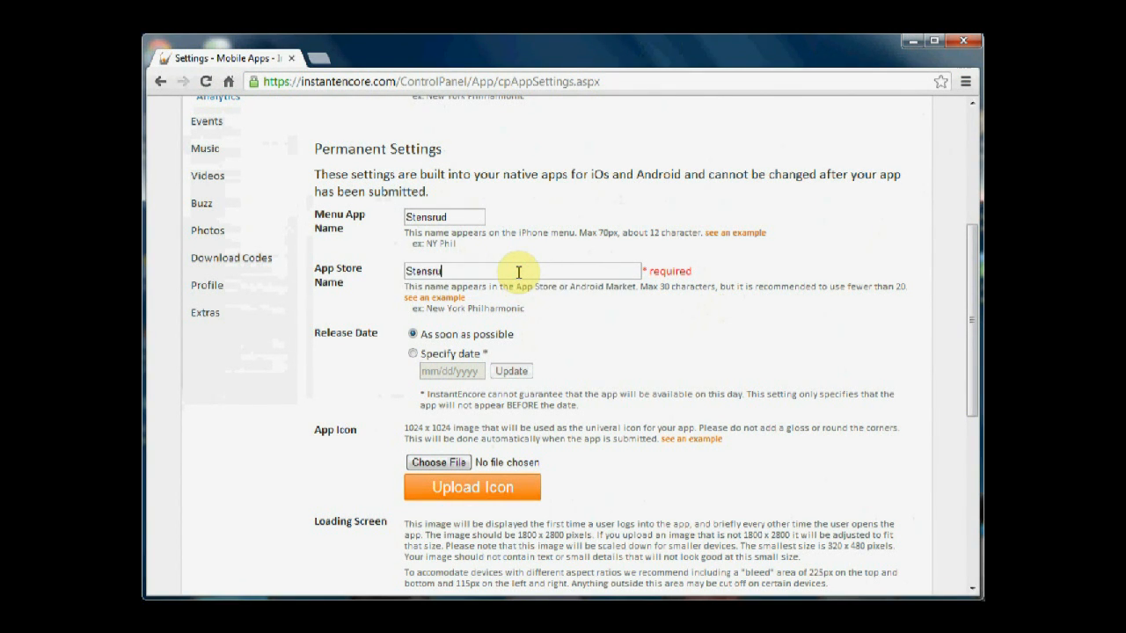
text(d Center)
click(700, 236)
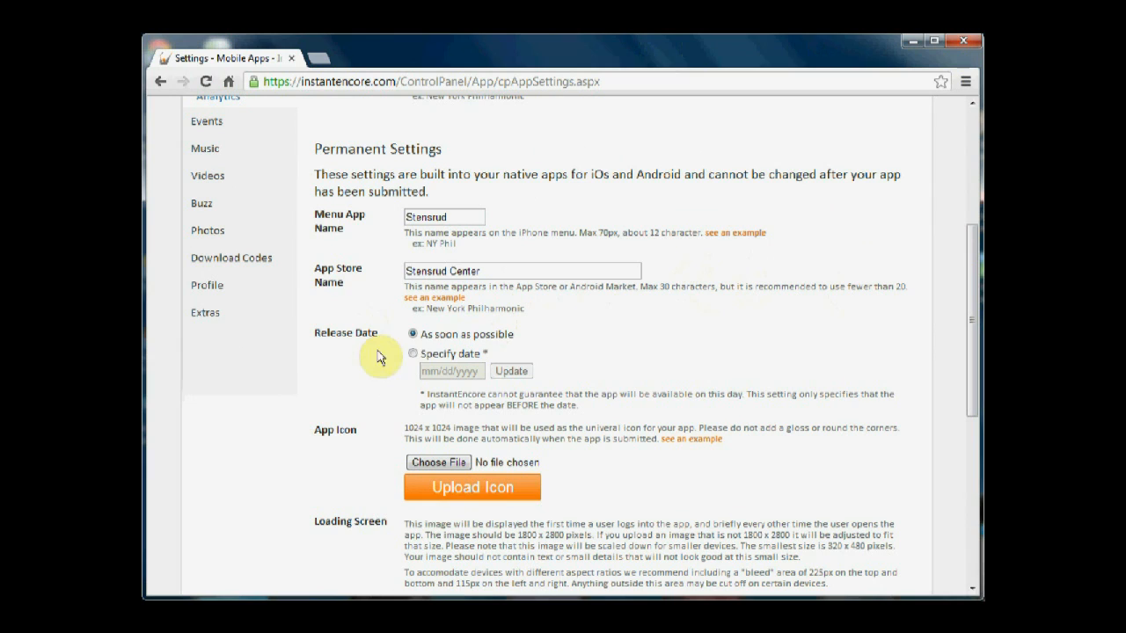
click(412, 353)
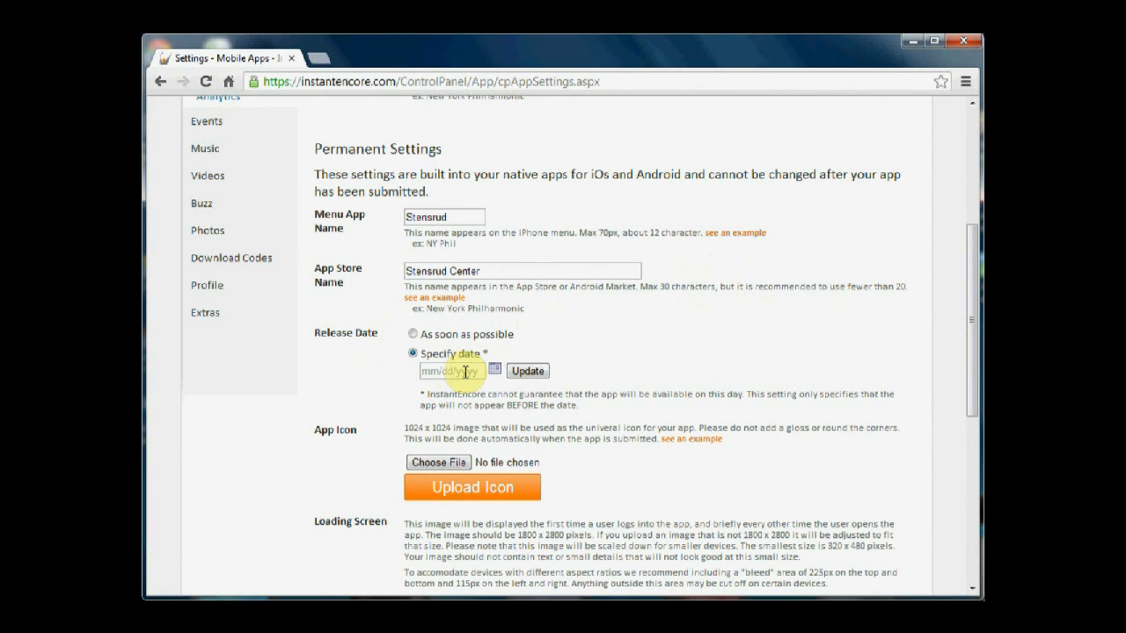
click(412, 336)
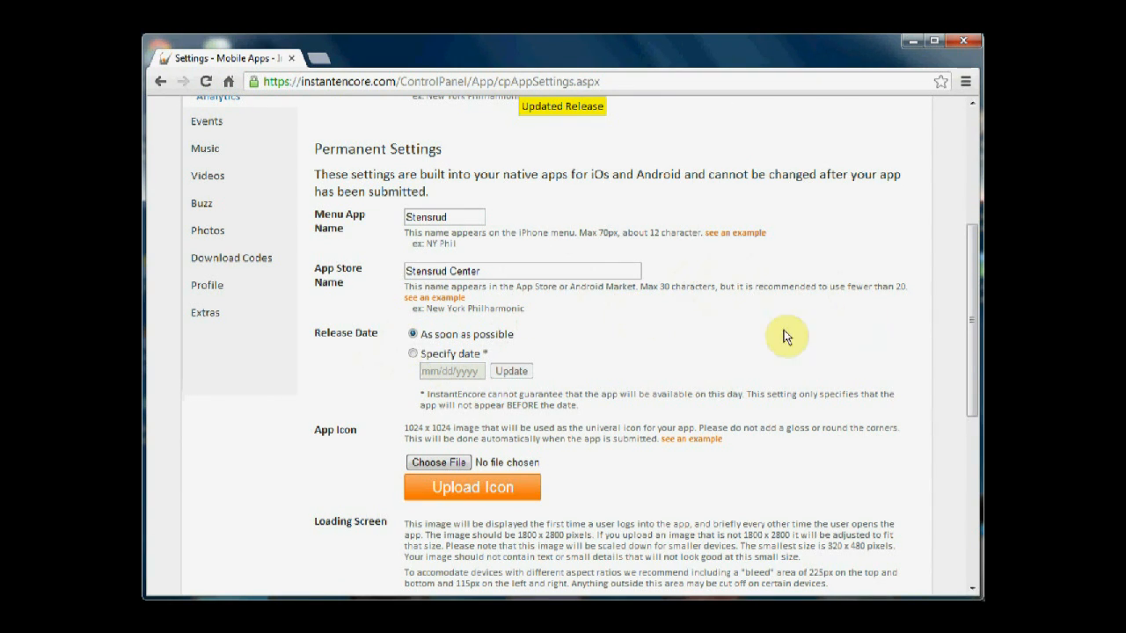
Choose the StensrudCenter-AppIcon image from the StensrudCenter folder and upload it as the app icon
drag(975, 349, 975, 397)
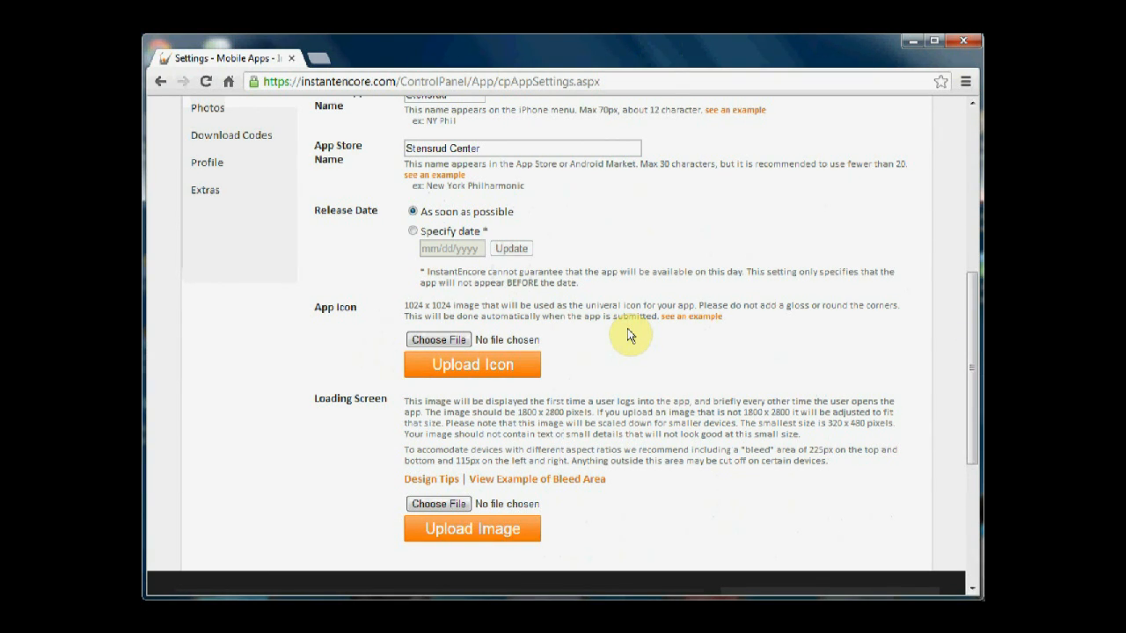
click(447, 340)
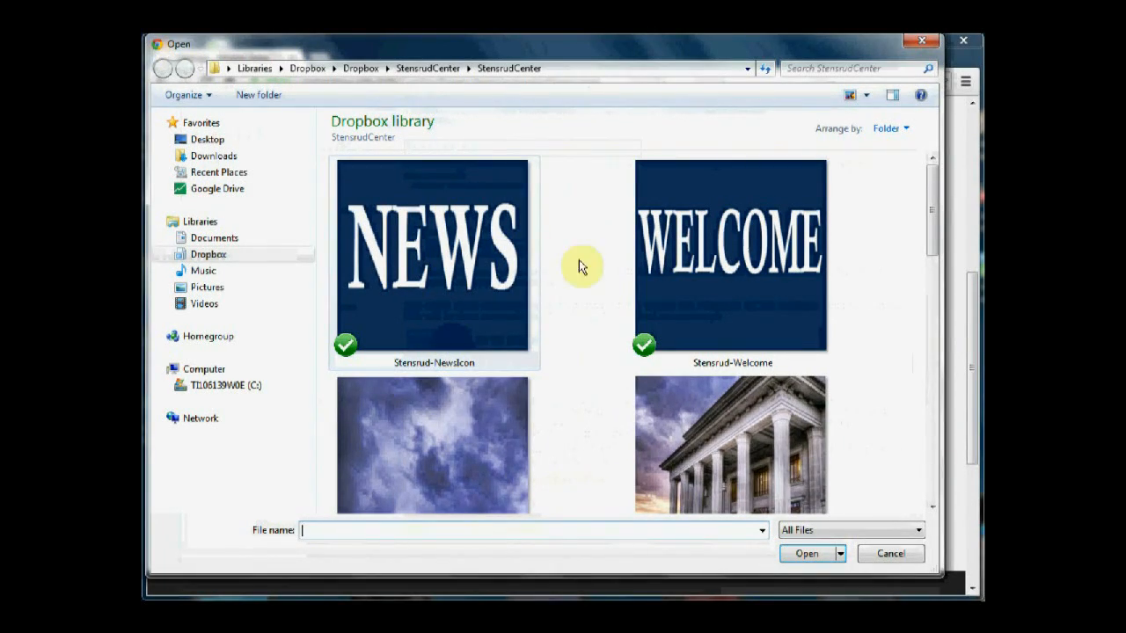
drag(932, 201, 929, 297)
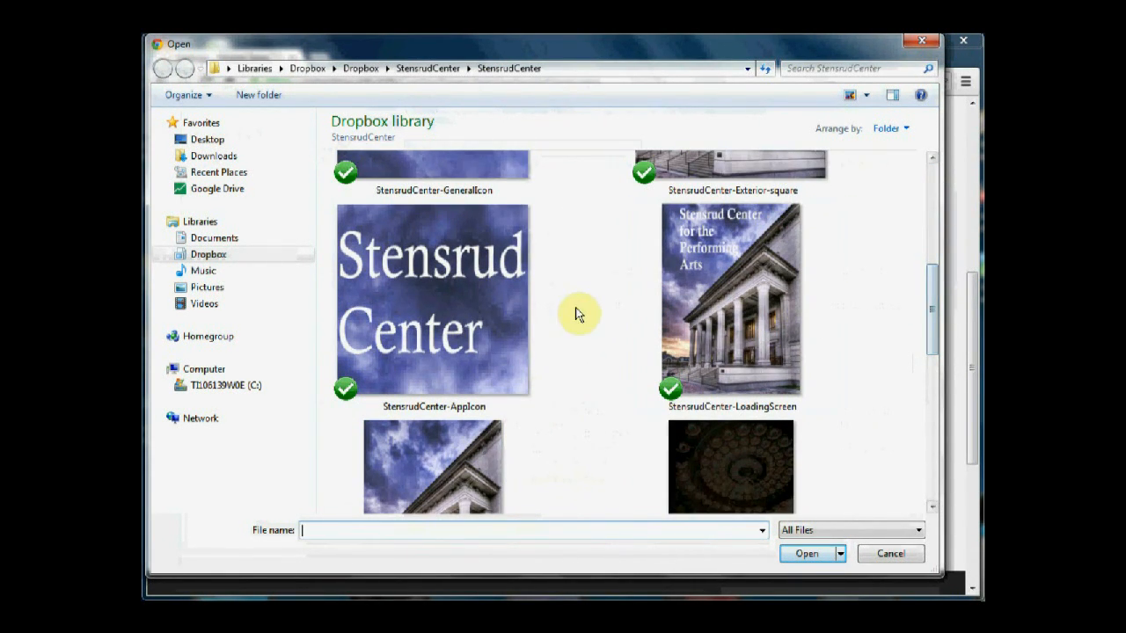
double_click(444, 289)
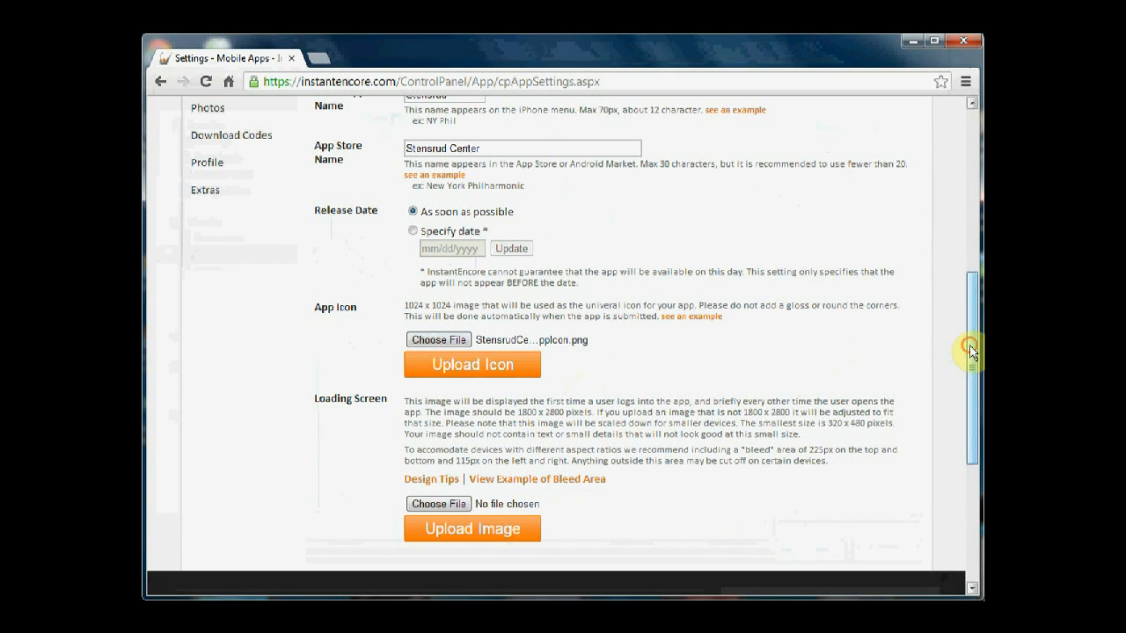
drag(969, 349, 971, 362)
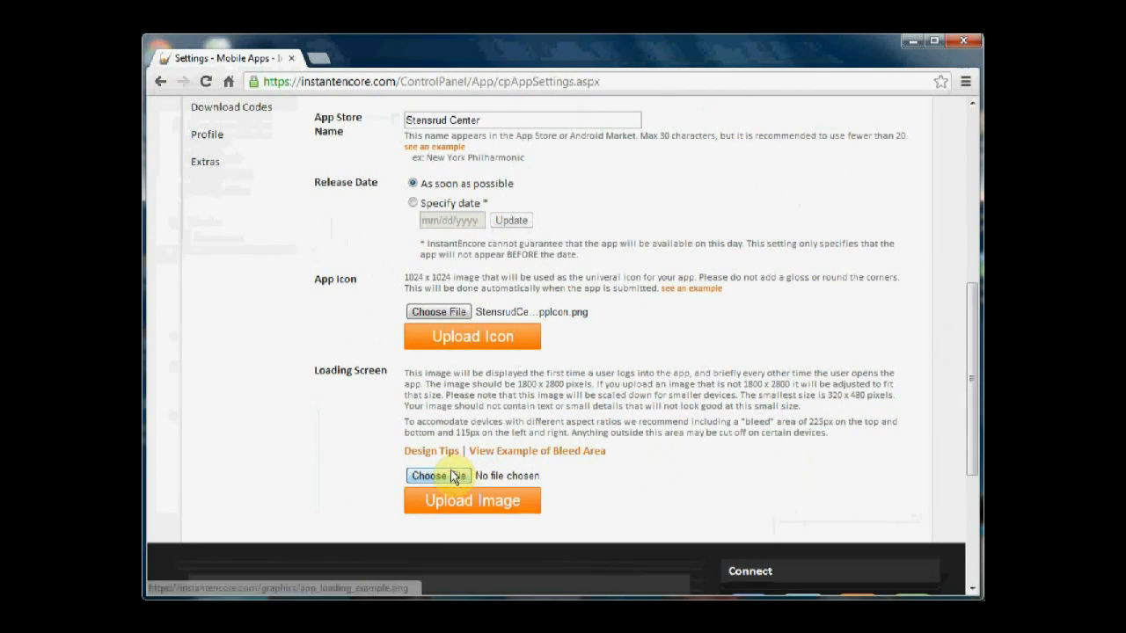
click(455, 338)
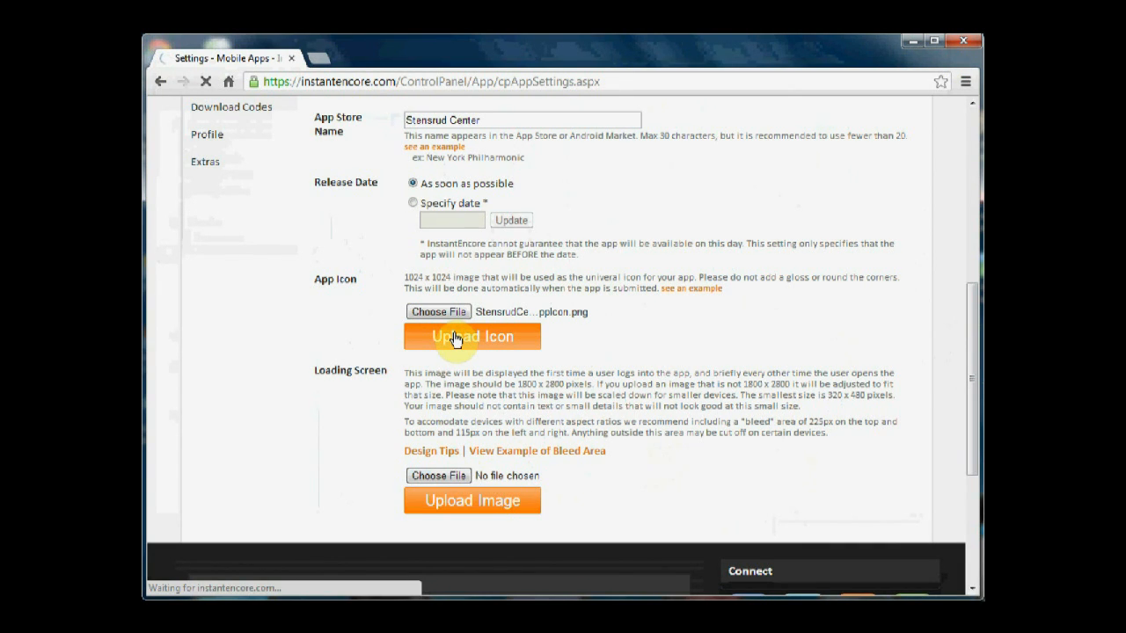
Upload the StensrudCenter-LoadingScreen image as the loading screen and check it against the bleed line overlay
drag(976, 167, 967, 398)
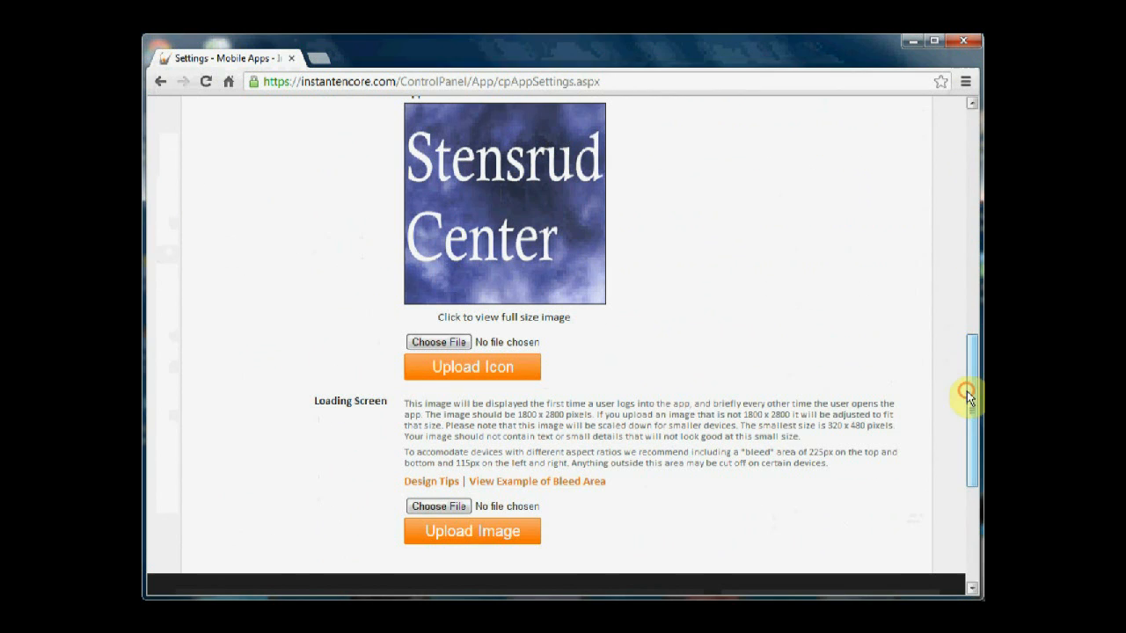
click(431, 506)
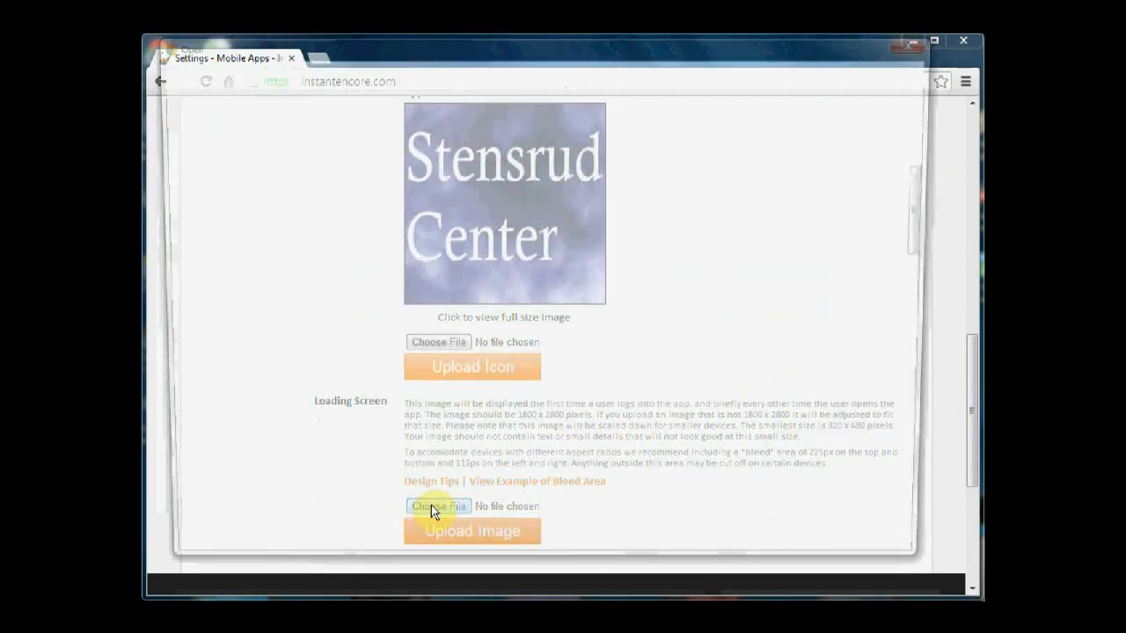
drag(930, 192, 935, 290)
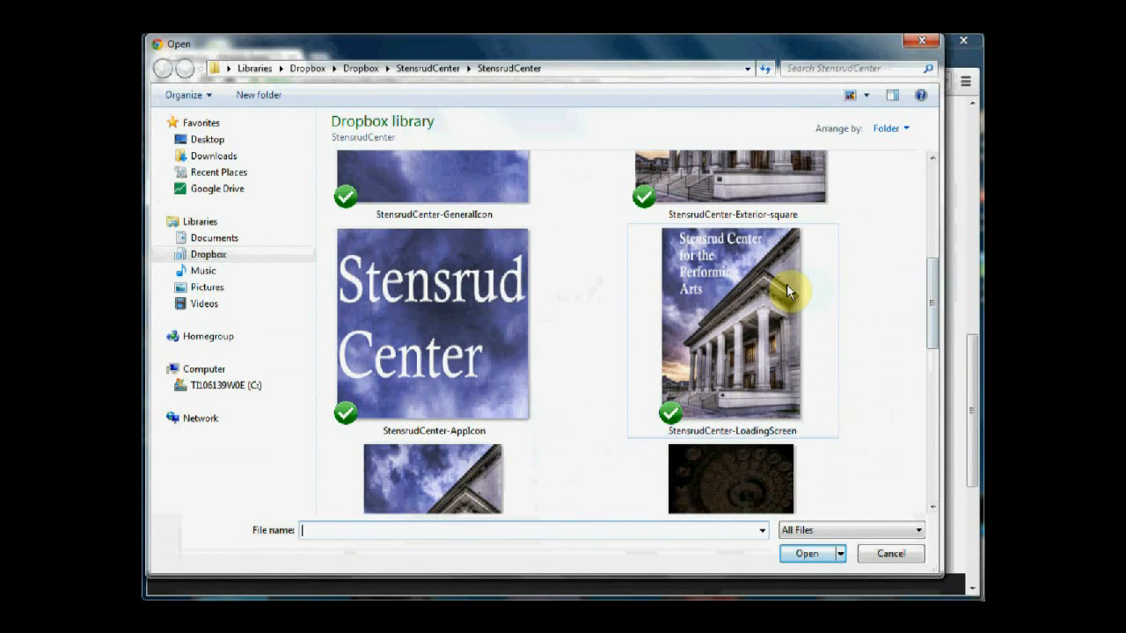
double_click(786, 285)
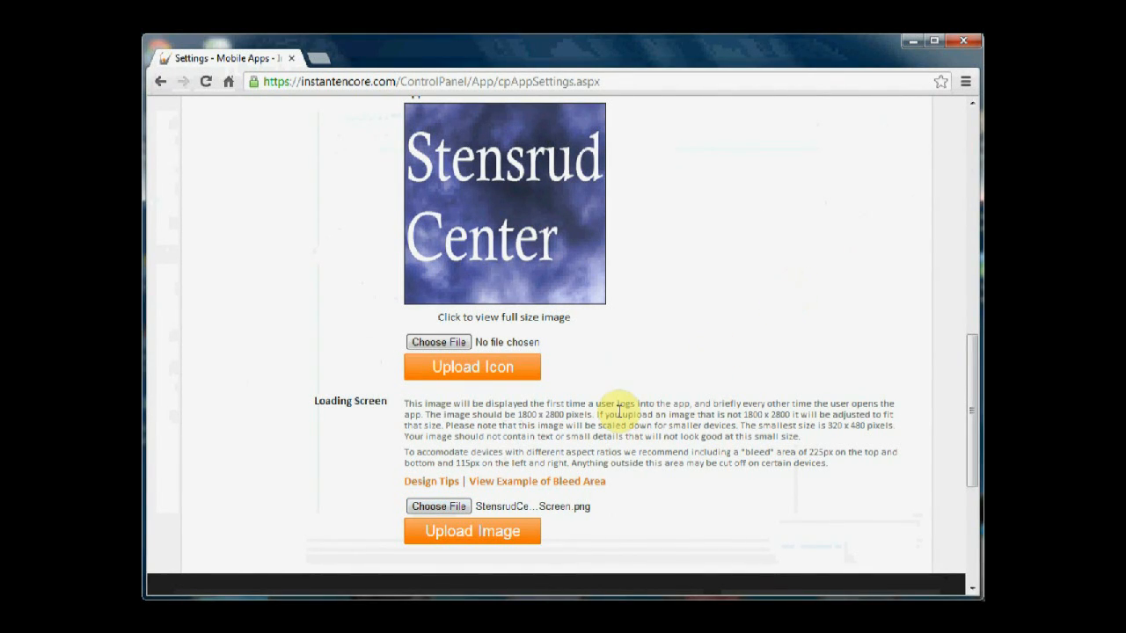
click(482, 536)
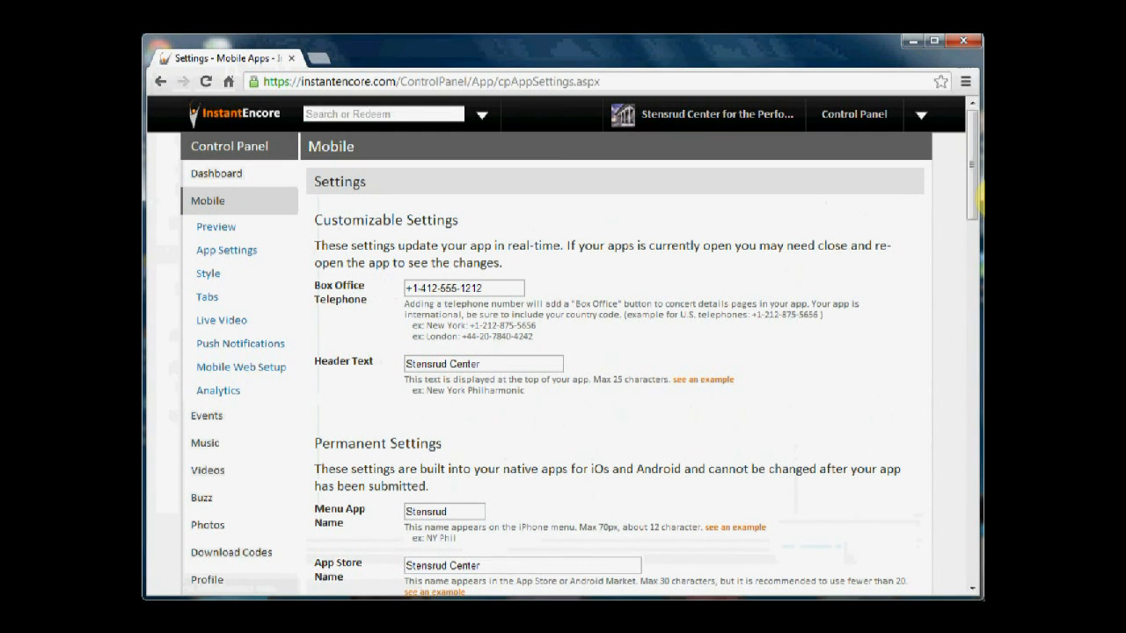
drag(973, 184, 975, 400)
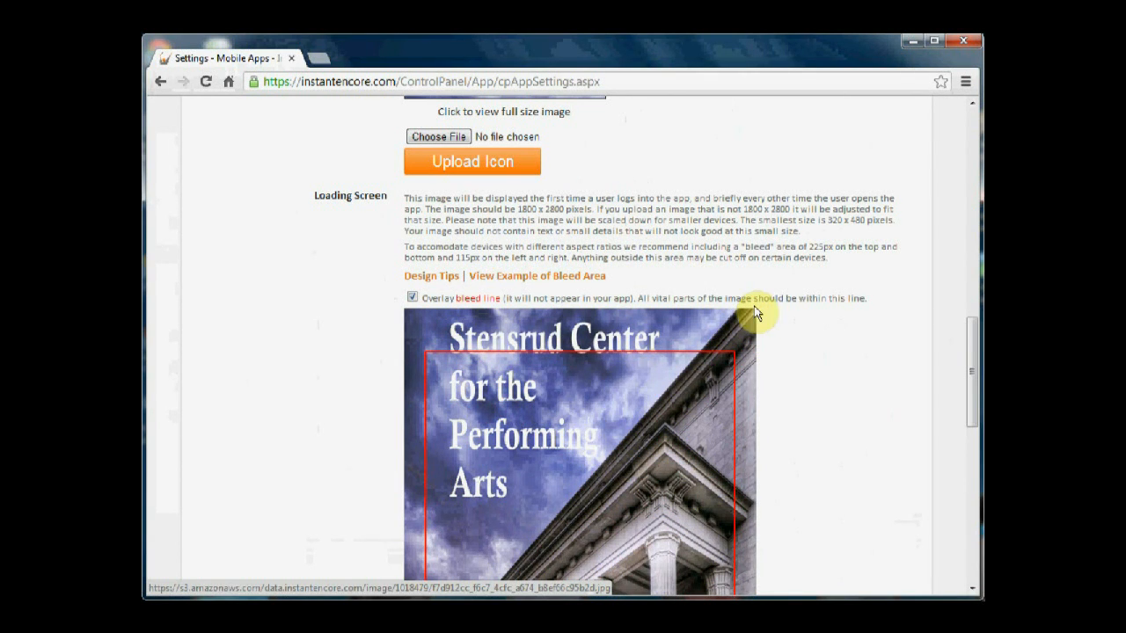
drag(975, 332, 978, 369)
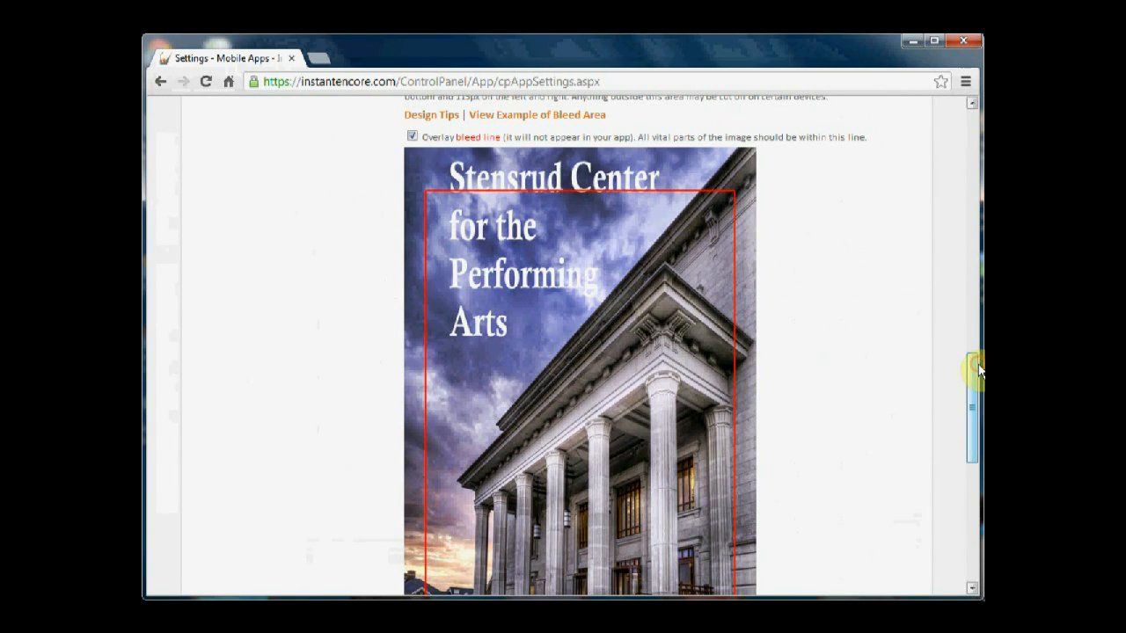